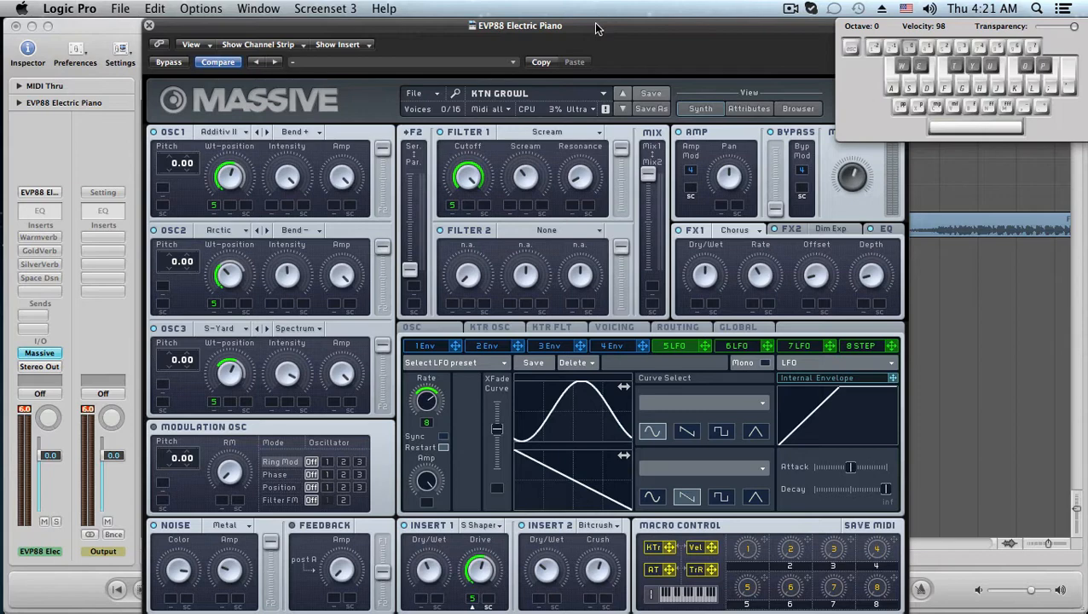
{"action": "left_click_drag", "start_coordinate": [597, 24], "coordinate": [584, 24]}
{"action": "left_click_drag", "start_coordinate": [427, 27], "coordinate": [437, 25]}
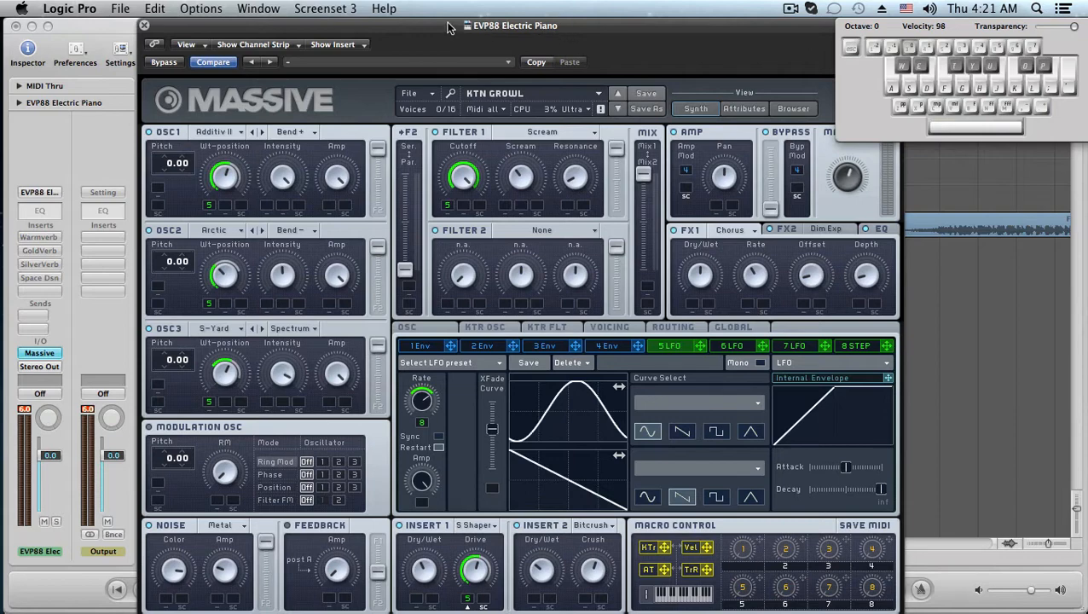
{"action": "left_click_drag", "start_coordinate": [435, 36], "coordinate": [458, 32]}
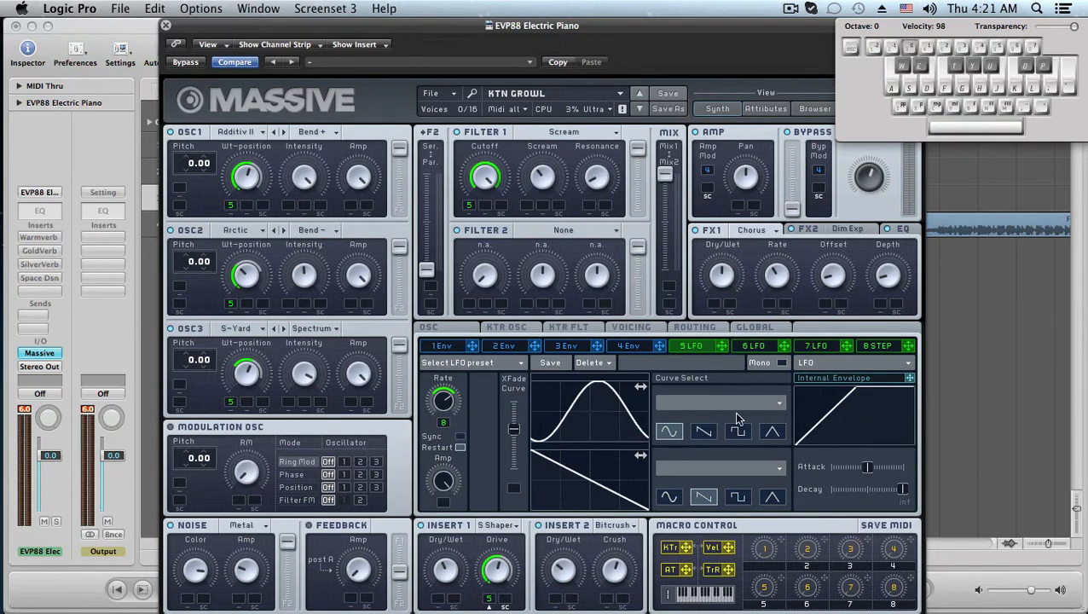
Shift the phase of the LFO curve and play a few notes to audition the sound.
{"action": "left_click_drag", "start_coordinate": [568, 427], "coordinate": [582, 427]}
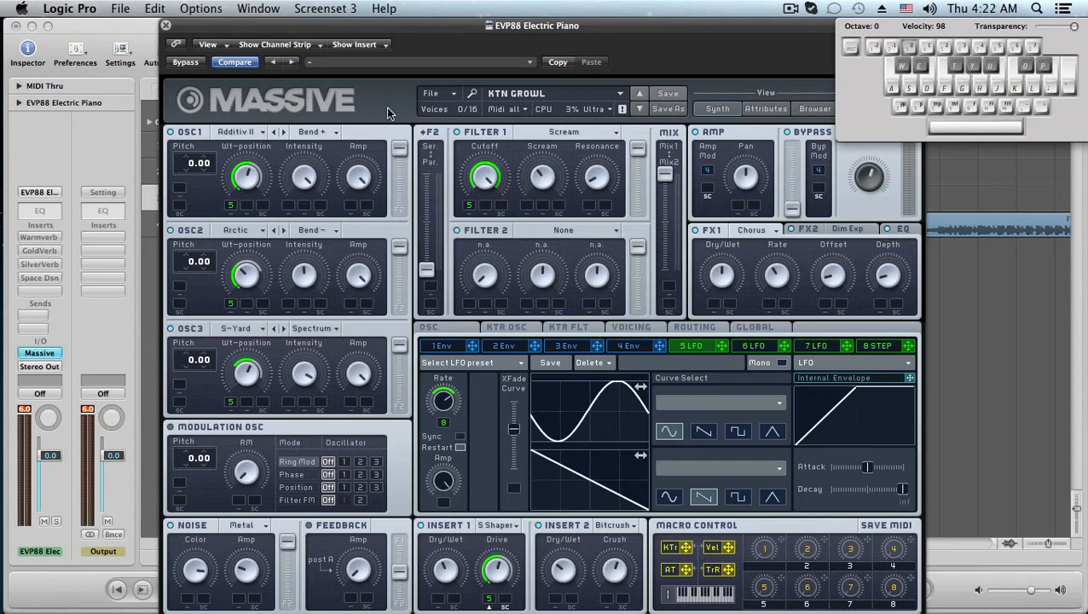
{"action": "key", "text": "d"}
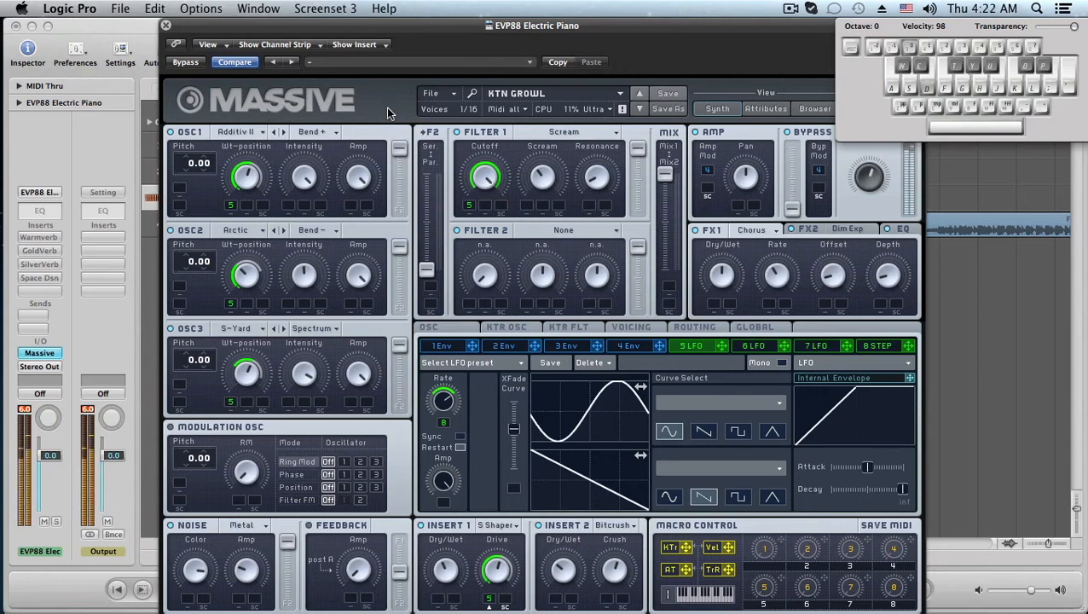
{"action": "key", "text": "f"}
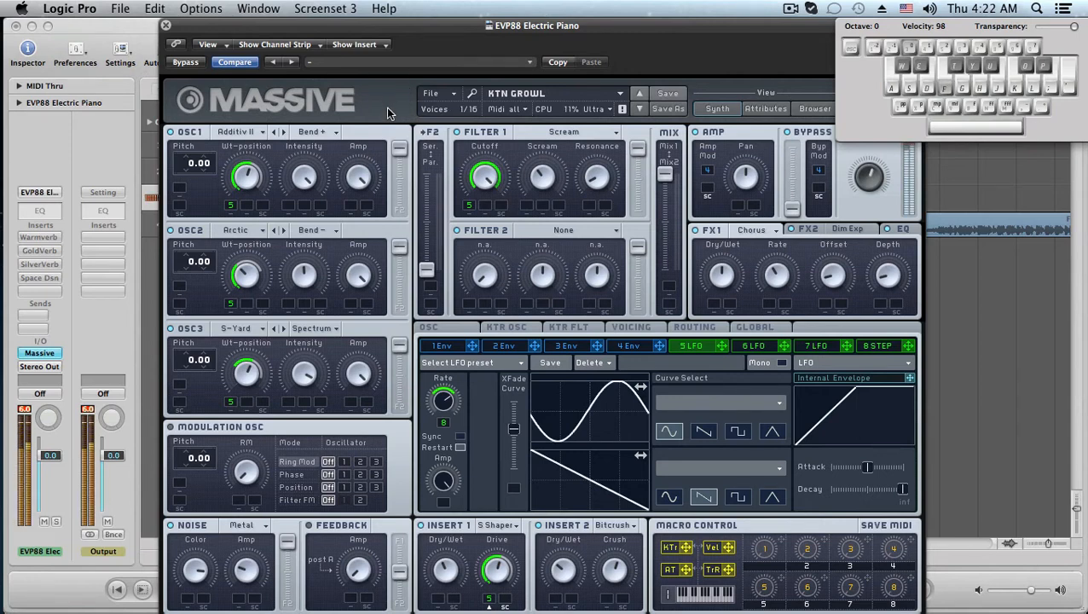
{"action": "key", "text": "a"}
Drag the LFO curve back to its original phase and play a note again.
{"action": "left_click_drag", "start_coordinate": [602, 411], "coordinate": [592, 414]}
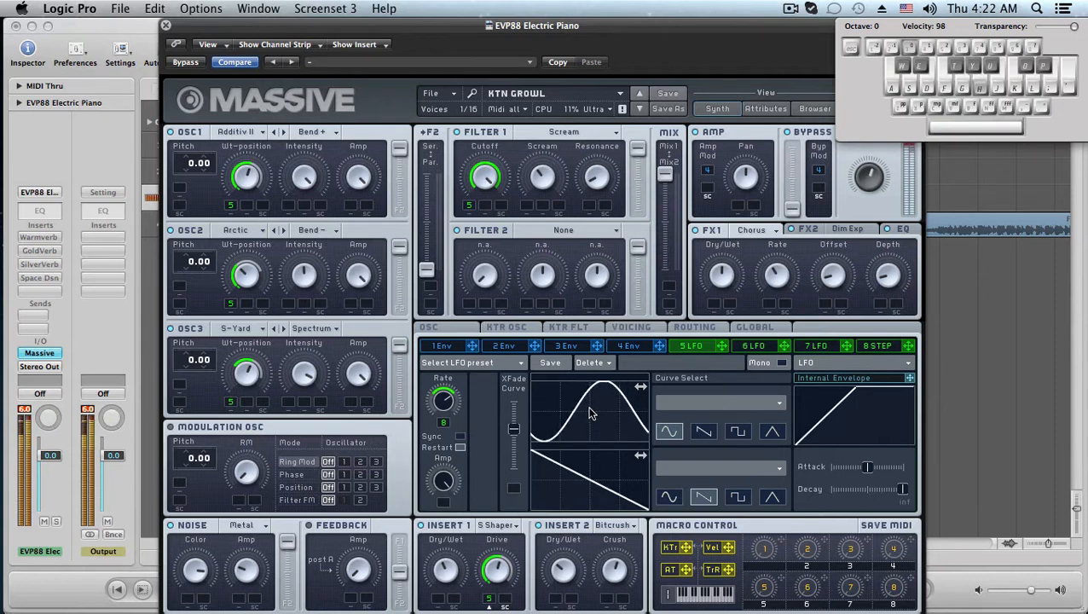
{"action": "key", "text": "d"}
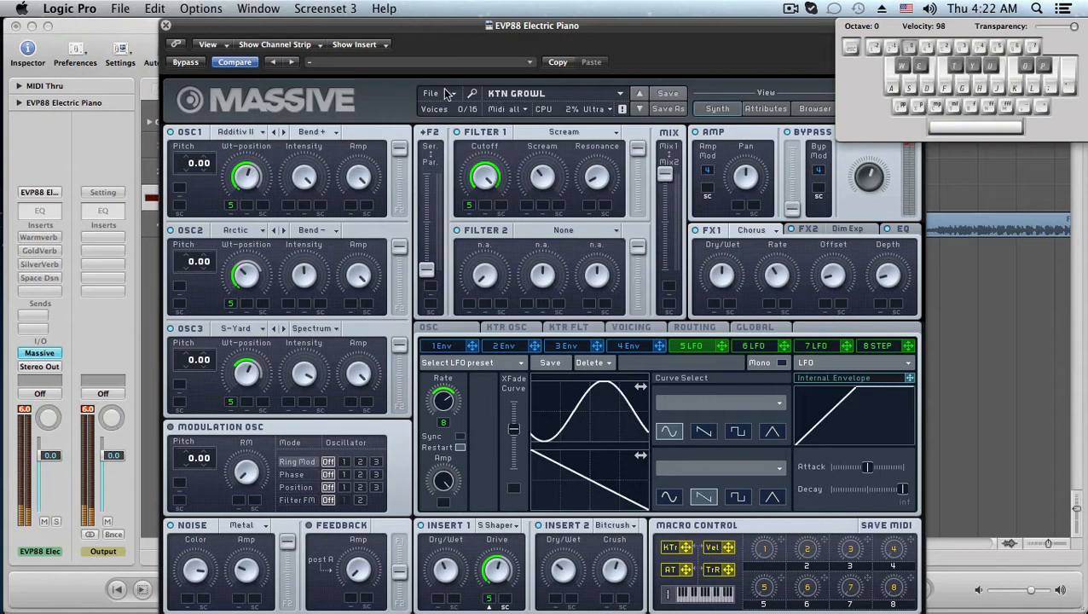
{"action": "key", "text": "d"}
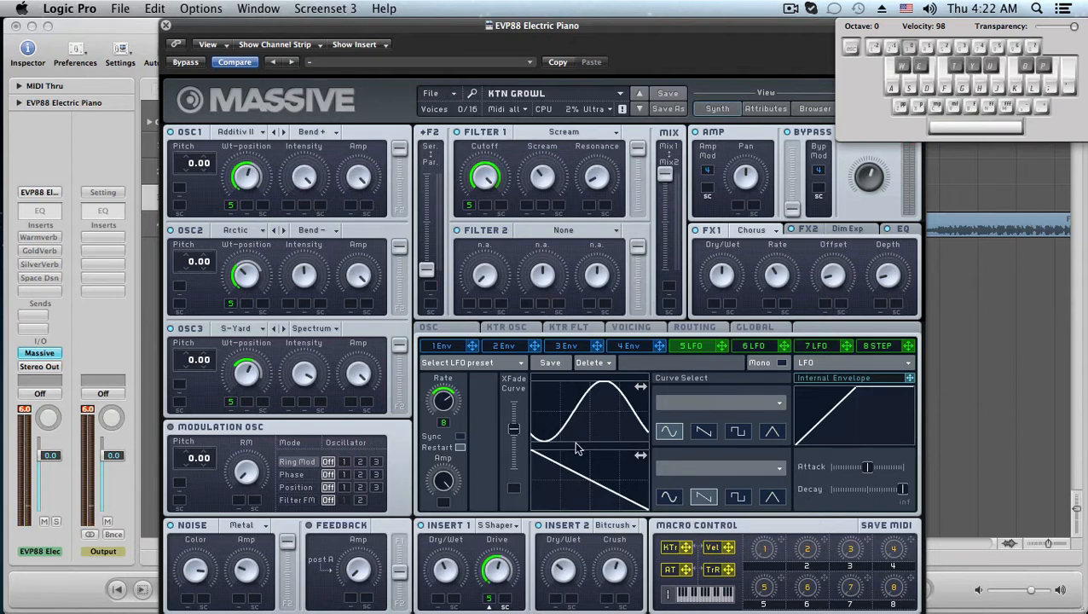
Browse the OSC1 wavetable list, keeping Additivmix II, and open the Noise type menu.
{"action": "left_click", "coordinate": [251, 133]}
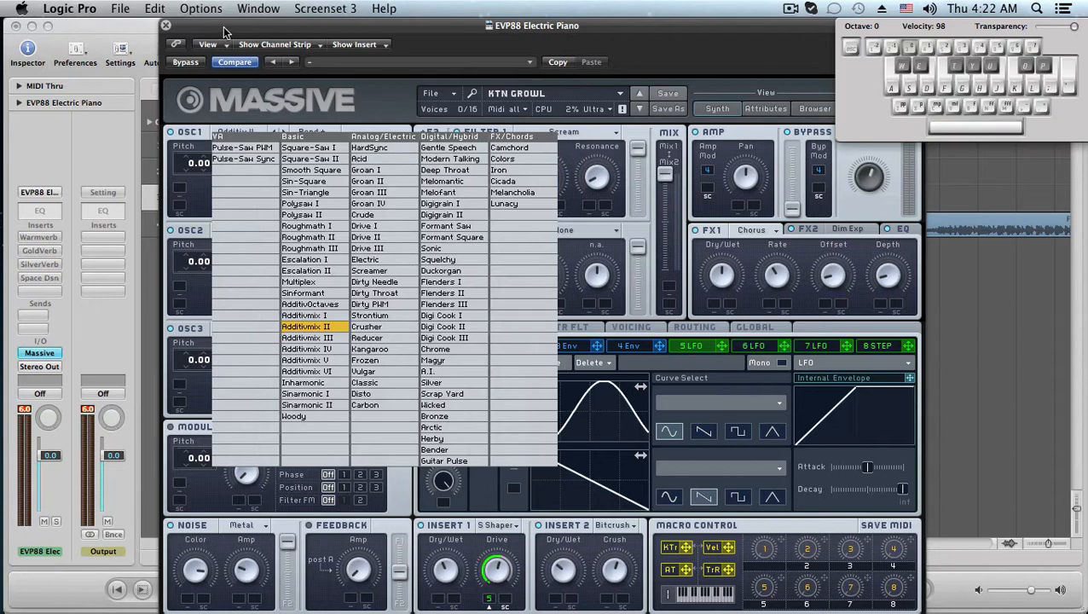
{"action": "left_click", "coordinate": [337, 329]}
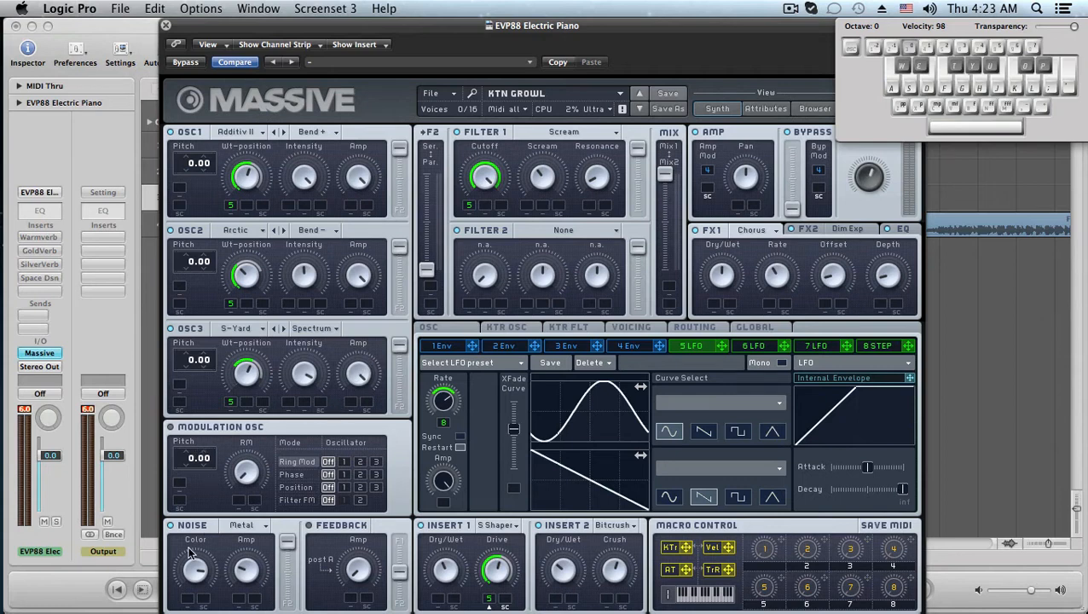
{"action": "left_click", "coordinate": [260, 531]}
{"action": "left_click", "coordinate": [243, 529]}
Switch the effects section to the FX2 page and then to the EQ page.
{"action": "left_click_drag", "start_coordinate": [784, 25], "coordinate": [666, 26]}
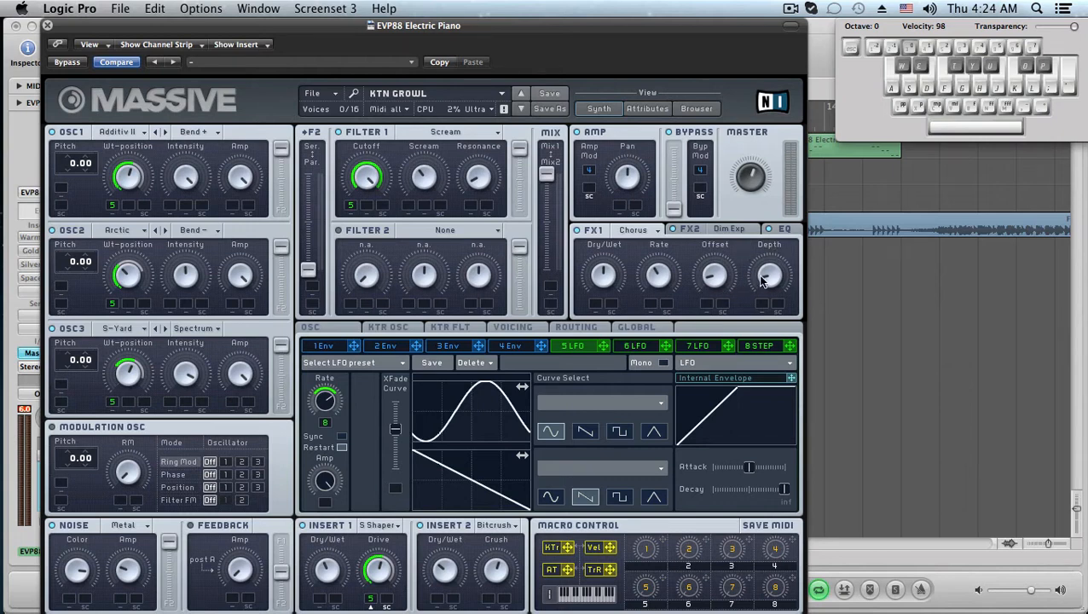
{"action": "left_click", "coordinate": [699, 232]}
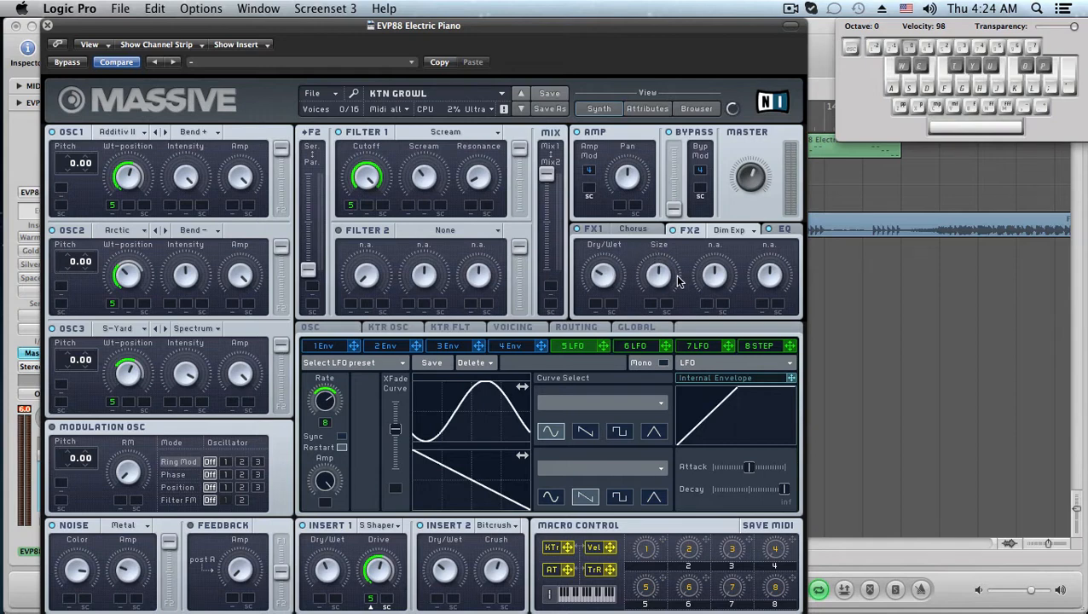
{"action": "left_click", "coordinate": [783, 230]}
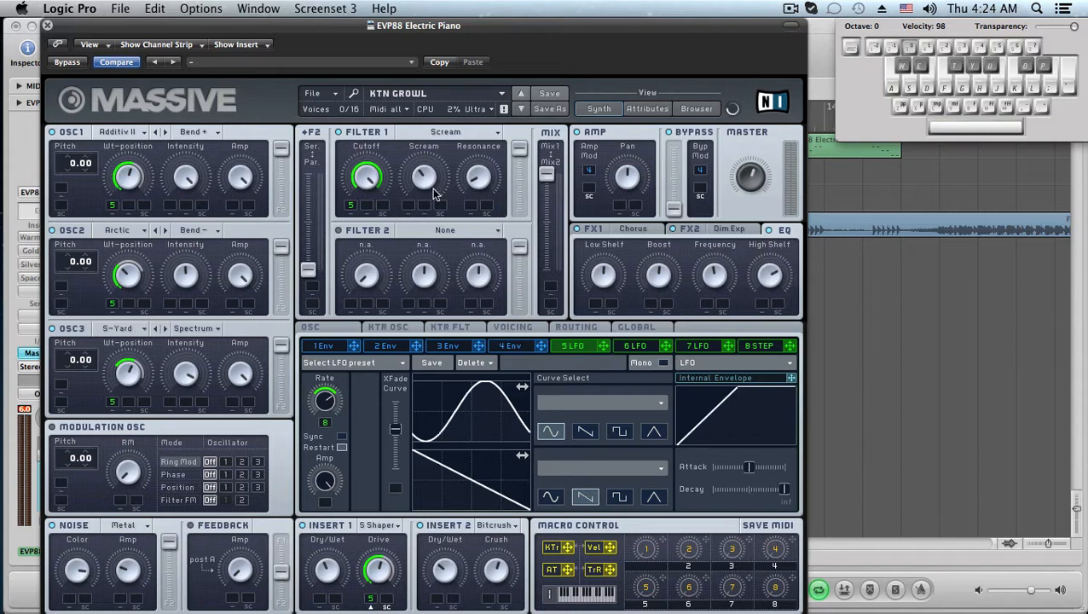
Step through the four envelope pages and open the 5 LFO page.
{"action": "left_click", "coordinate": [342, 350]}
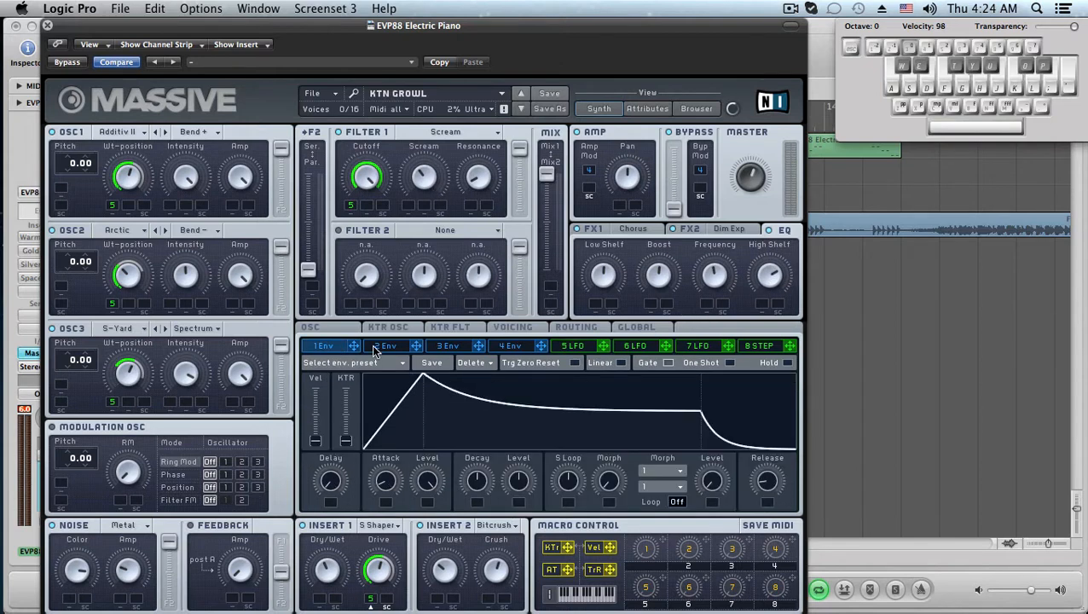
{"action": "left_click", "coordinate": [380, 350]}
{"action": "left_click", "coordinate": [433, 349]}
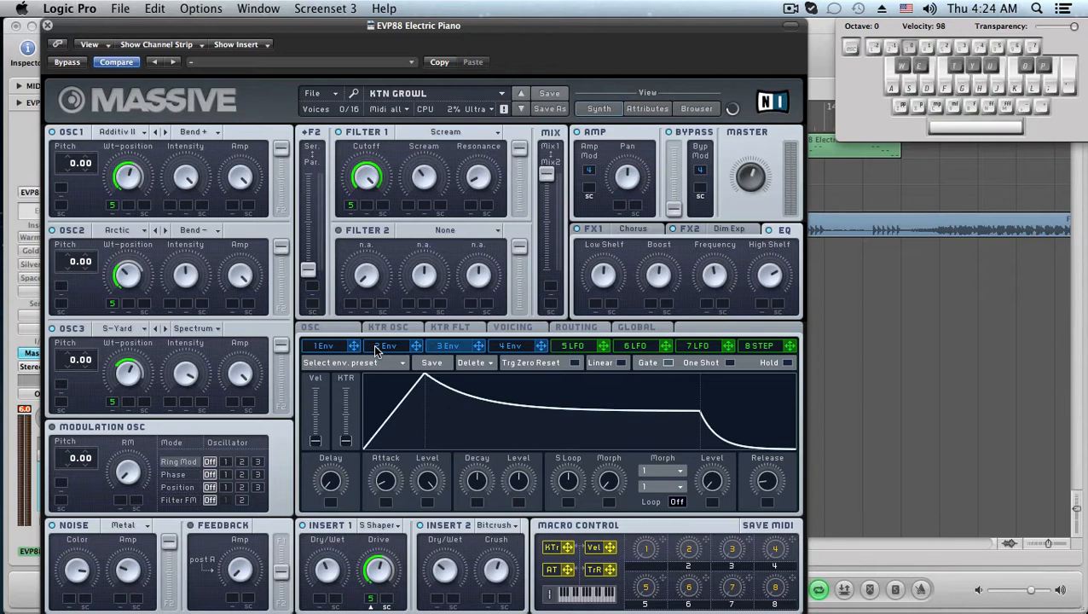
{"action": "left_click", "coordinate": [329, 350]}
{"action": "left_click", "coordinate": [508, 350]}
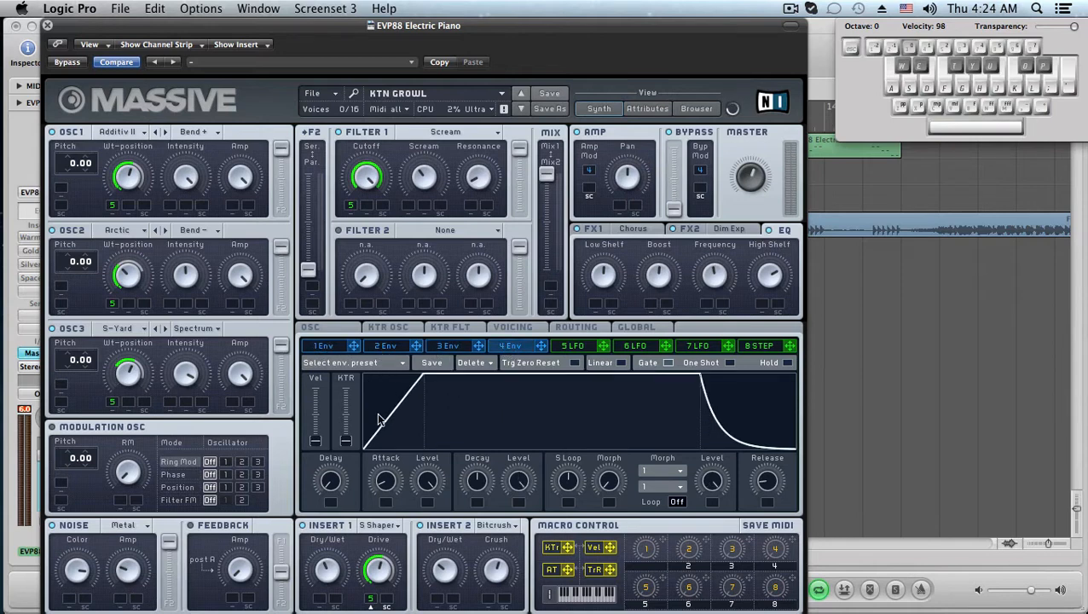
{"action": "left_click", "coordinate": [384, 345]}
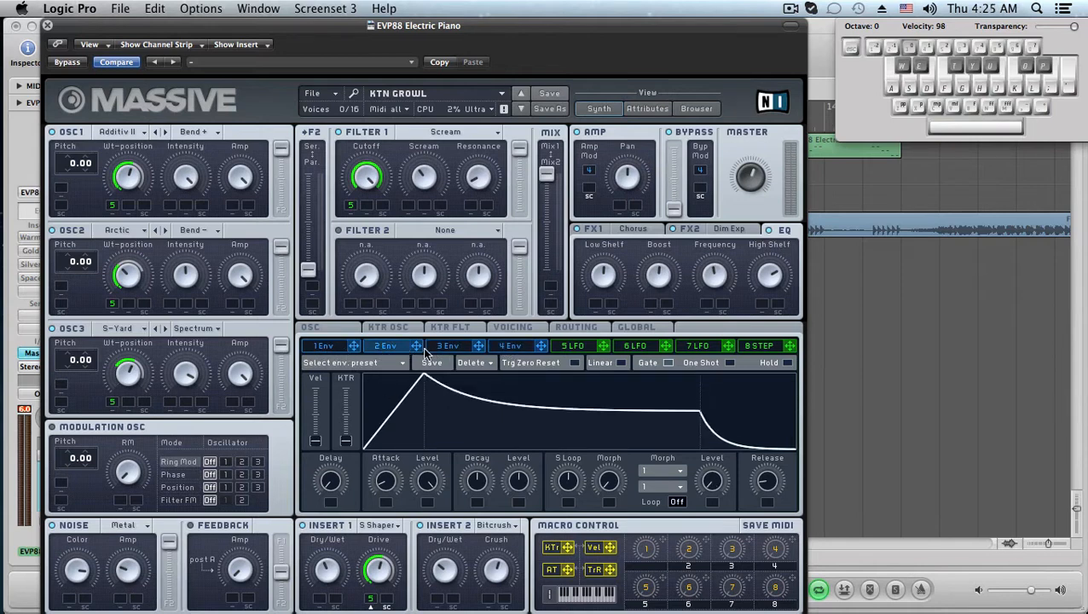
{"action": "left_click", "coordinate": [505, 347]}
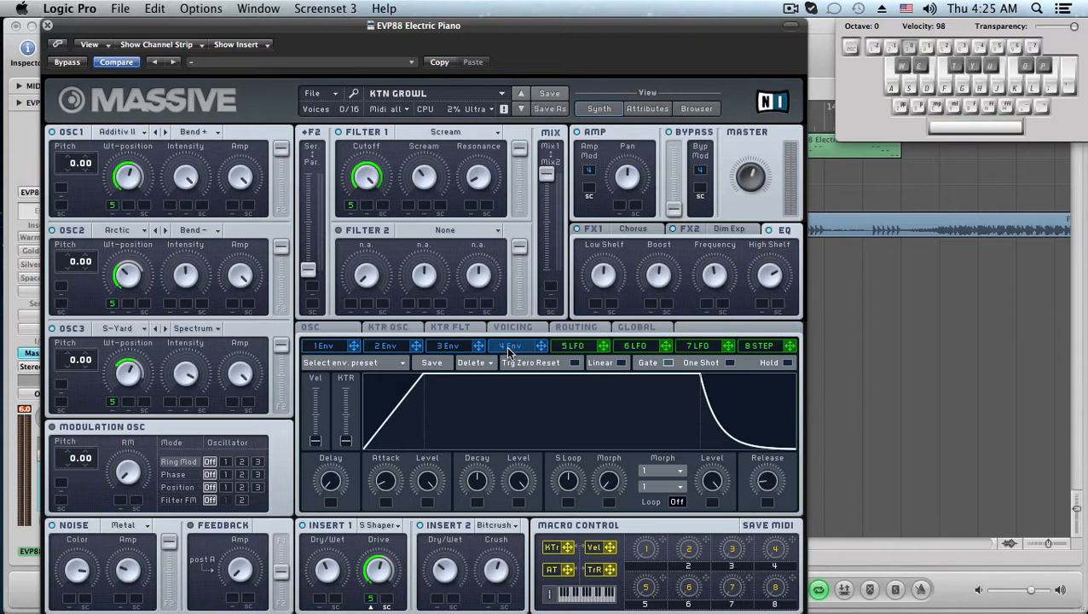
{"action": "left_click", "coordinate": [565, 346]}
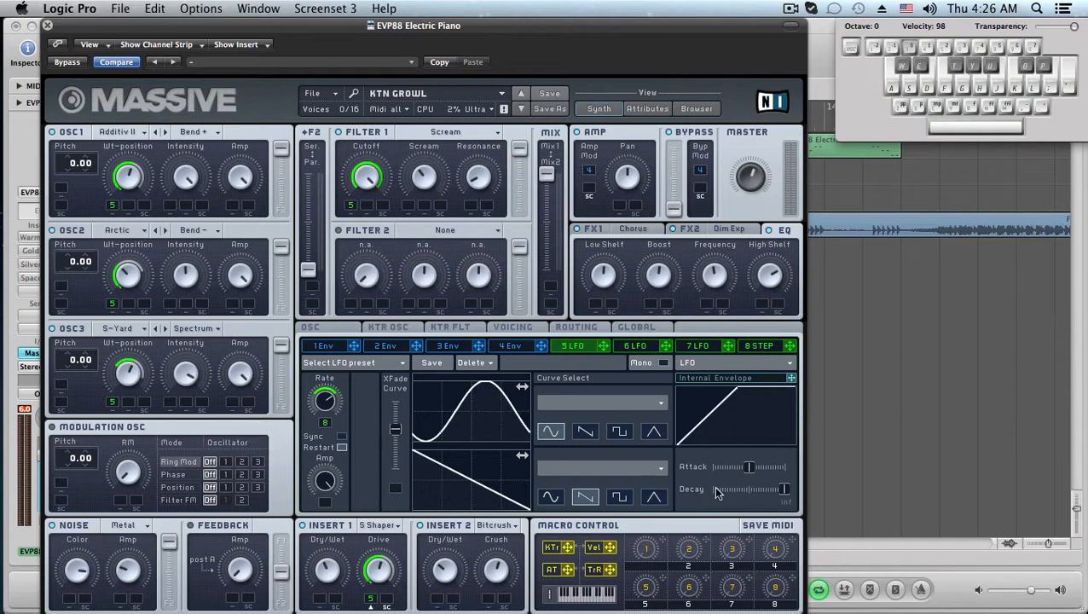
Nudge the LFO decay slider, then open the 8 Step sequencer and adjust one step's level.
{"action": "left_click_drag", "start_coordinate": [782, 489], "coordinate": [781, 466]}
{"action": "left_click", "coordinate": [755, 347]}
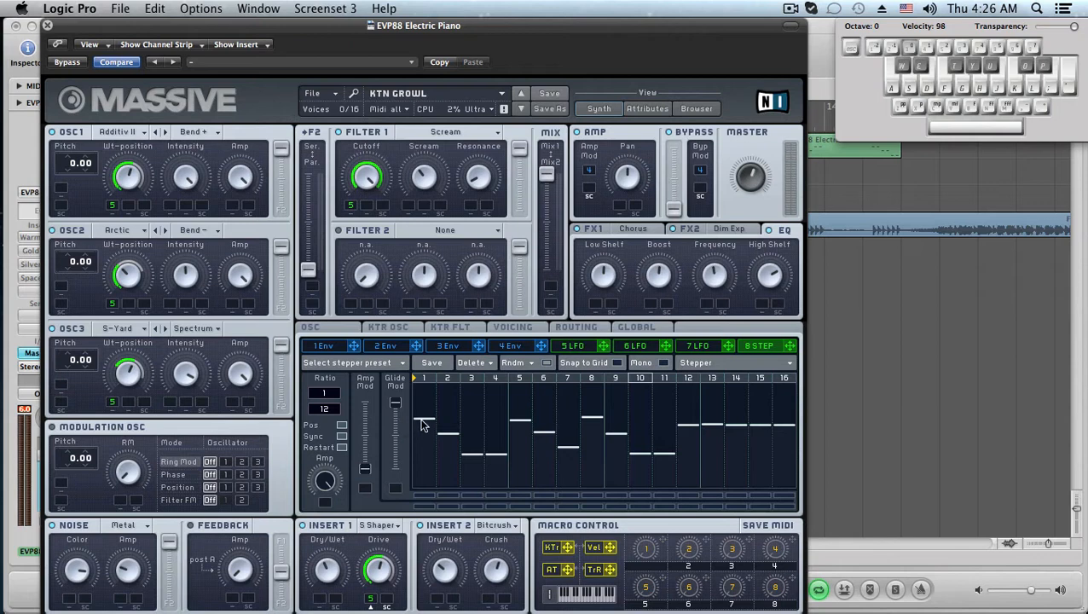
{"action": "left_click", "coordinate": [591, 421]}
{"action": "left_click_drag", "start_coordinate": [589, 421], "coordinate": [589, 419]}
Open the OSC page and drag the pitchbend Up and Down values.
{"action": "left_click", "coordinate": [338, 332]}
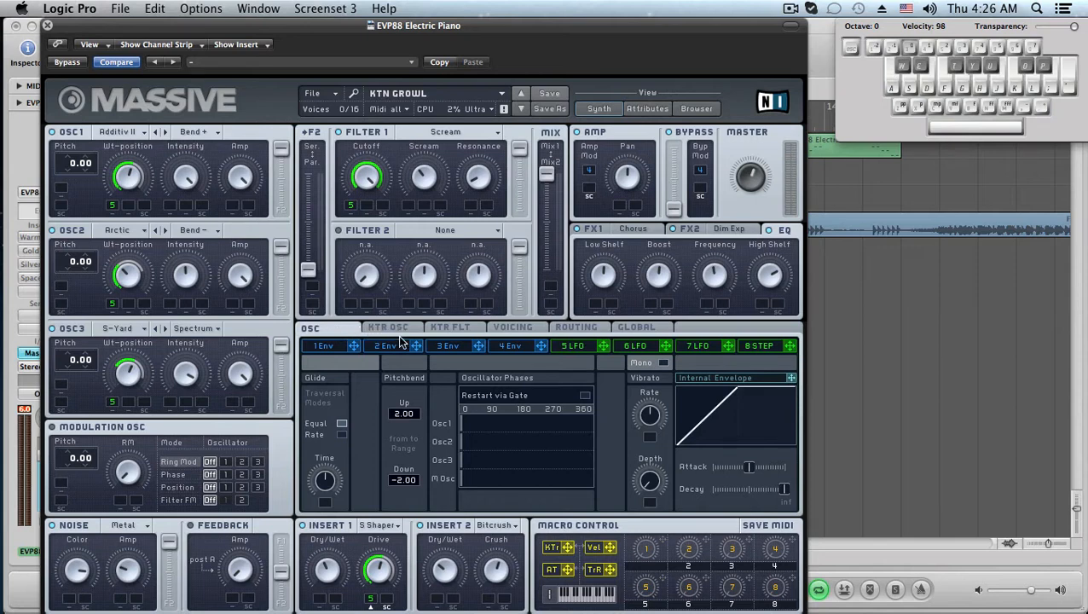
{"action": "left_click_drag", "start_coordinate": [400, 418], "coordinate": [400, 397]}
{"action": "left_click_drag", "start_coordinate": [401, 486], "coordinate": [404, 499]}
Browse the KTR OSC, Voicing, Routing and Global pages, returning to Voicing.
{"action": "left_click", "coordinate": [398, 331]}
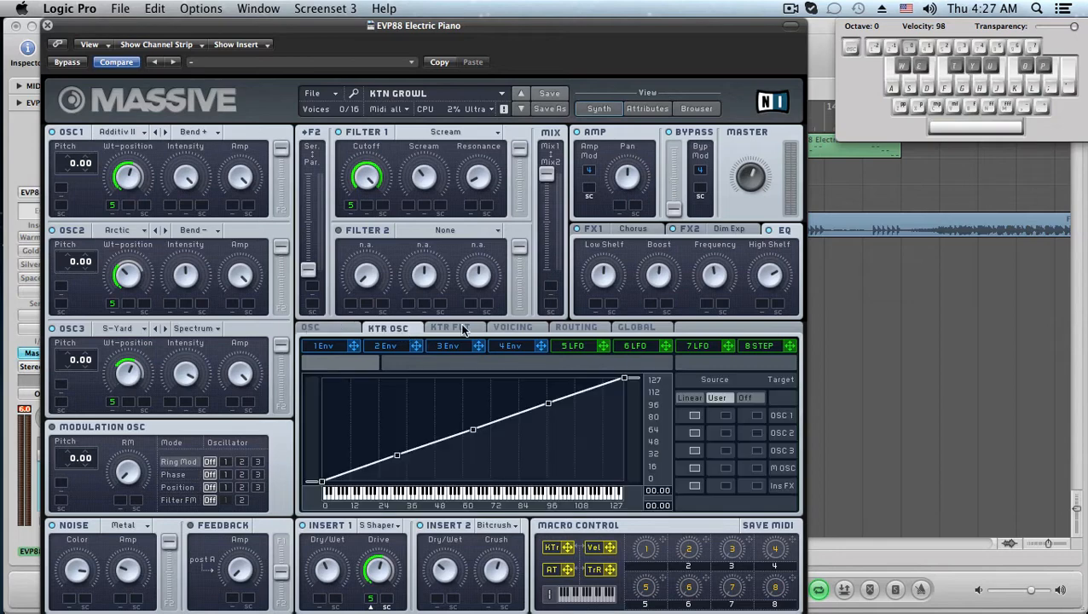
{"action": "left_click", "coordinate": [515, 329]}
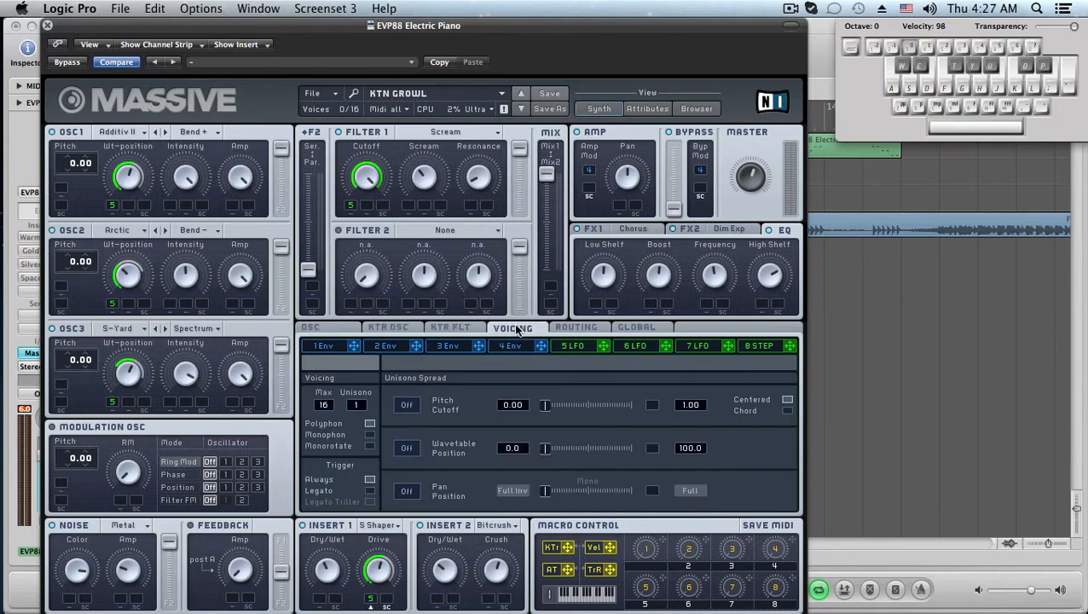
{"action": "left_click", "coordinate": [370, 435]}
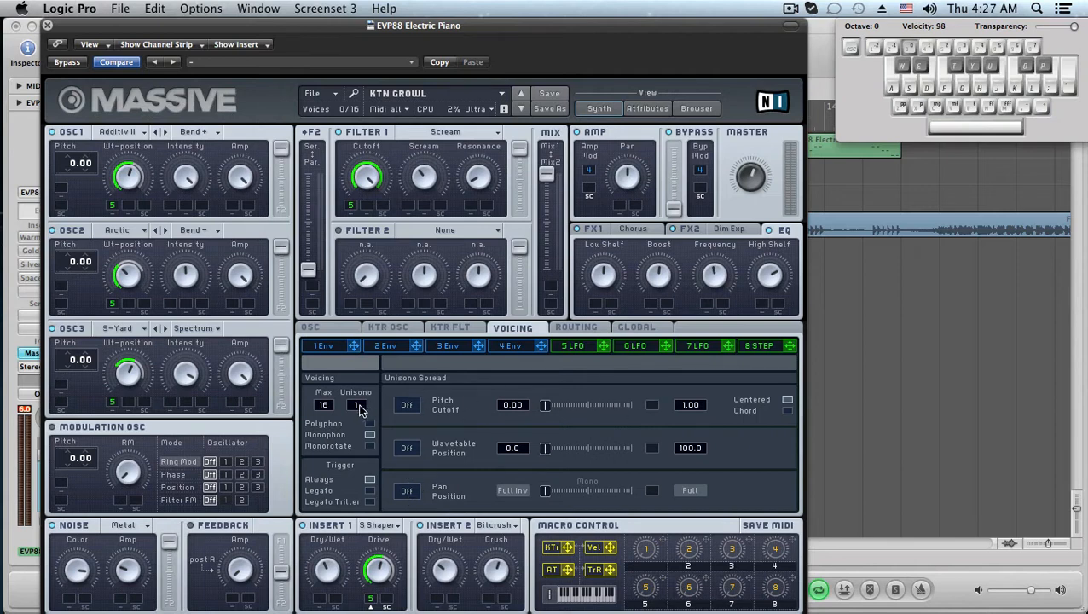
{"action": "left_click", "coordinate": [597, 332]}
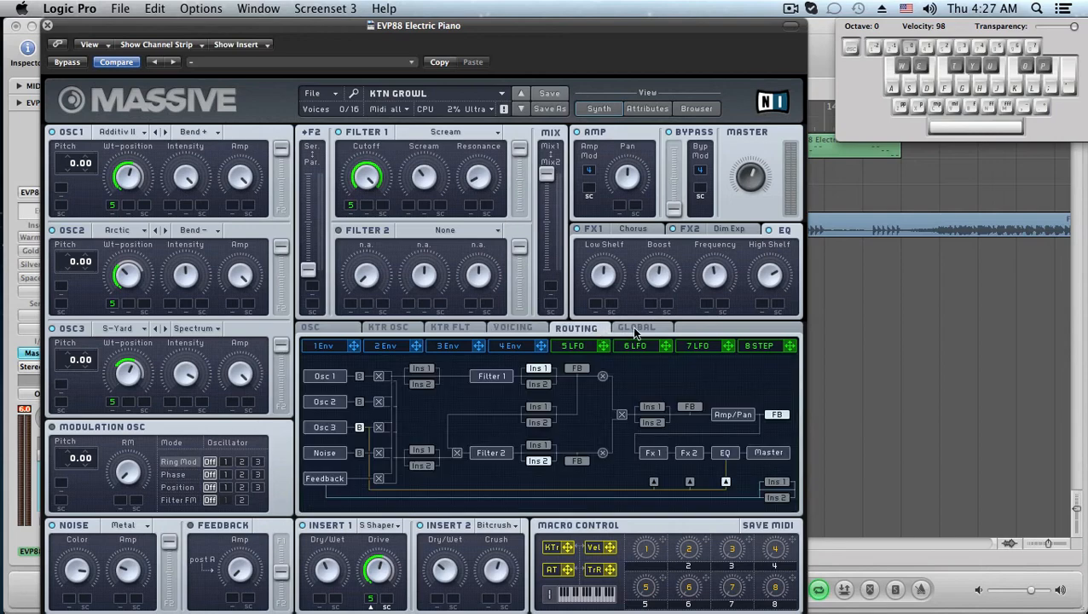
{"action": "left_click", "coordinate": [636, 331]}
{"action": "left_click", "coordinate": [511, 331]}
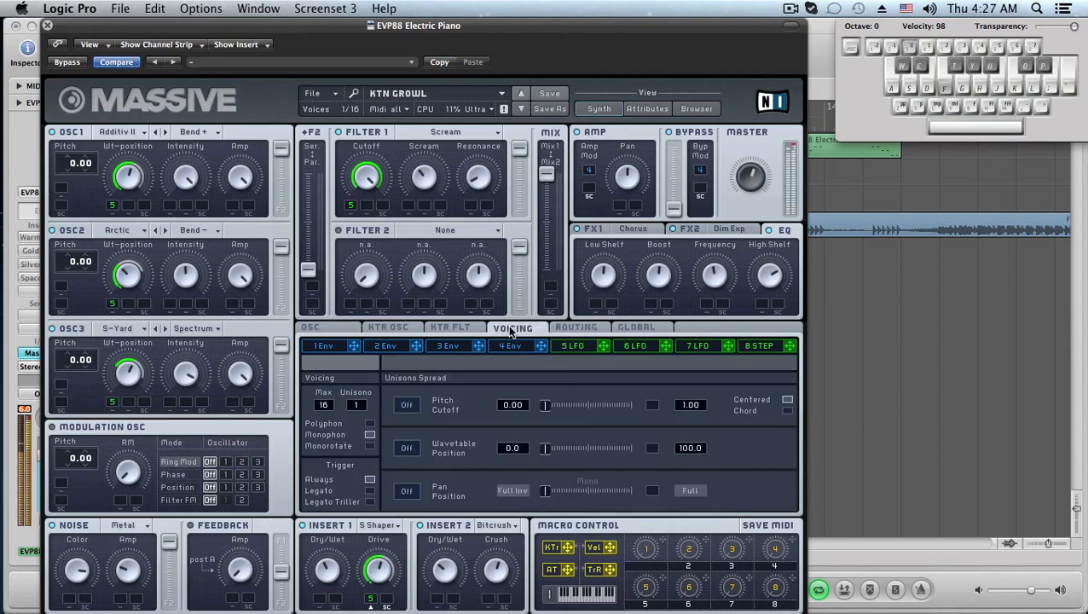
Drag the Unison voice count in the Voicing page and play a note.
{"action": "left_click_drag", "start_coordinate": [359, 410], "coordinate": [359, 415]}
{"action": "key", "text": "f"}
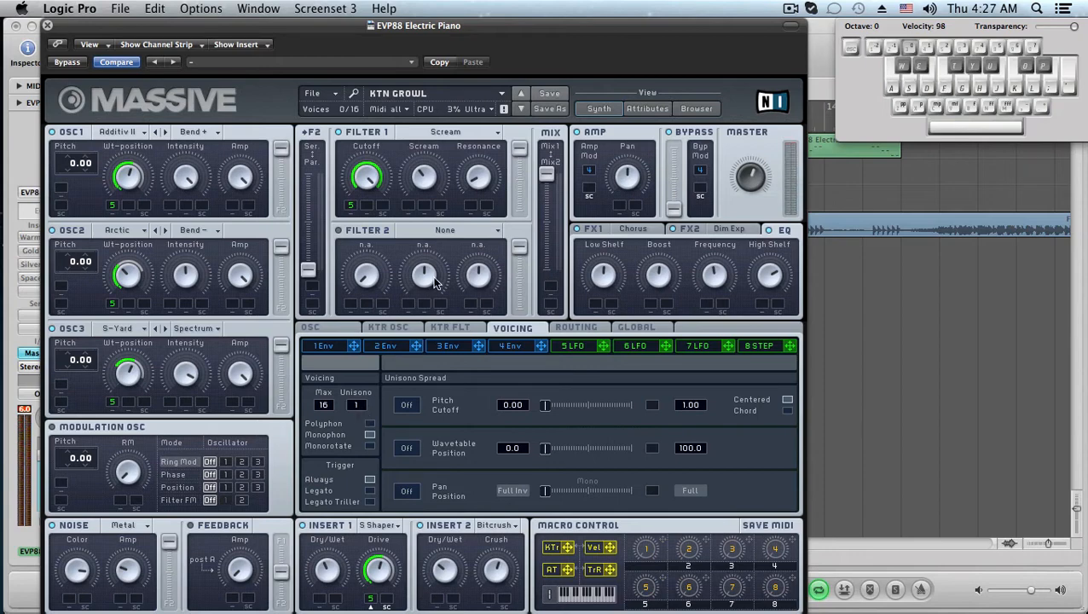
{"action": "left_click_drag", "start_coordinate": [239, 22], "coordinate": [358, 12]}
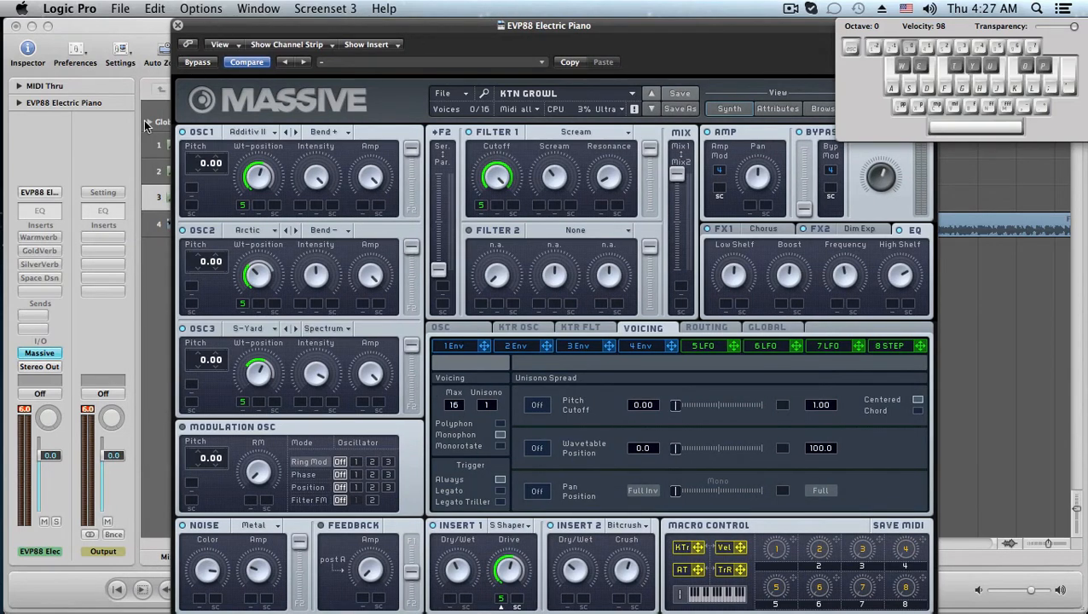
Open the Warmverb insert on the channel, bypass it and close its window.
{"action": "left_click", "coordinate": [55, 239]}
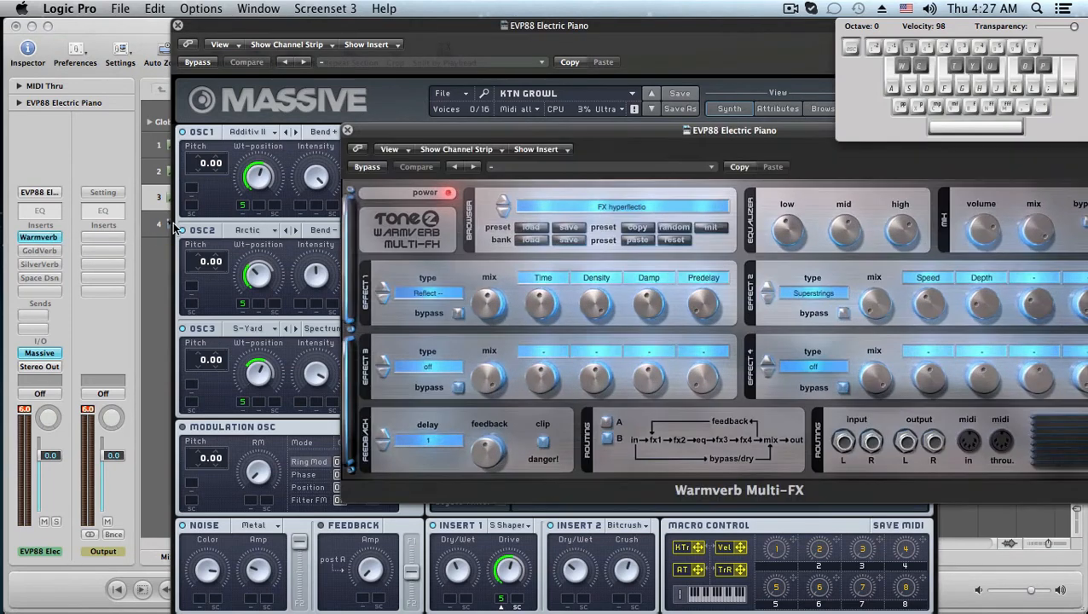
{"action": "left_click_drag", "start_coordinate": [812, 134], "coordinate": [635, 182]}
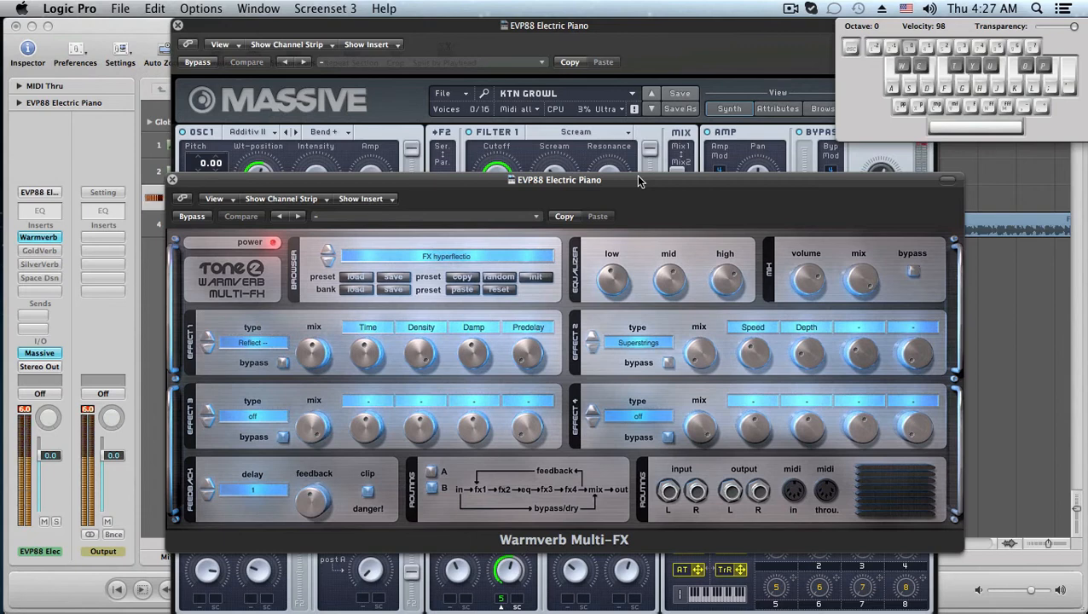
{"action": "key", "text": "a"}
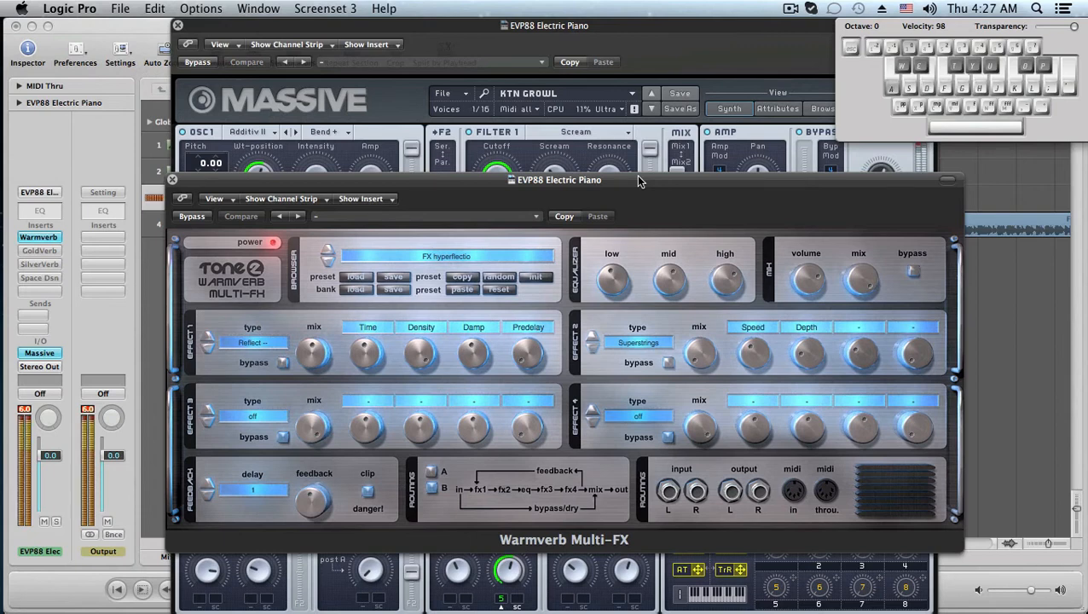
{"action": "left_click", "coordinate": [192, 216]}
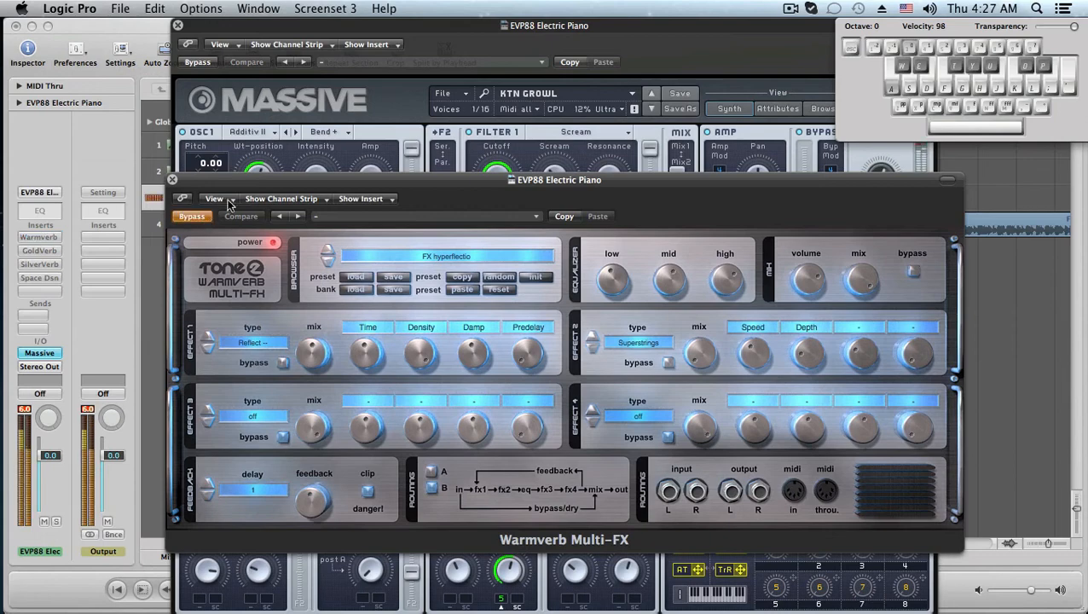
{"action": "left_click", "coordinate": [172, 180]}
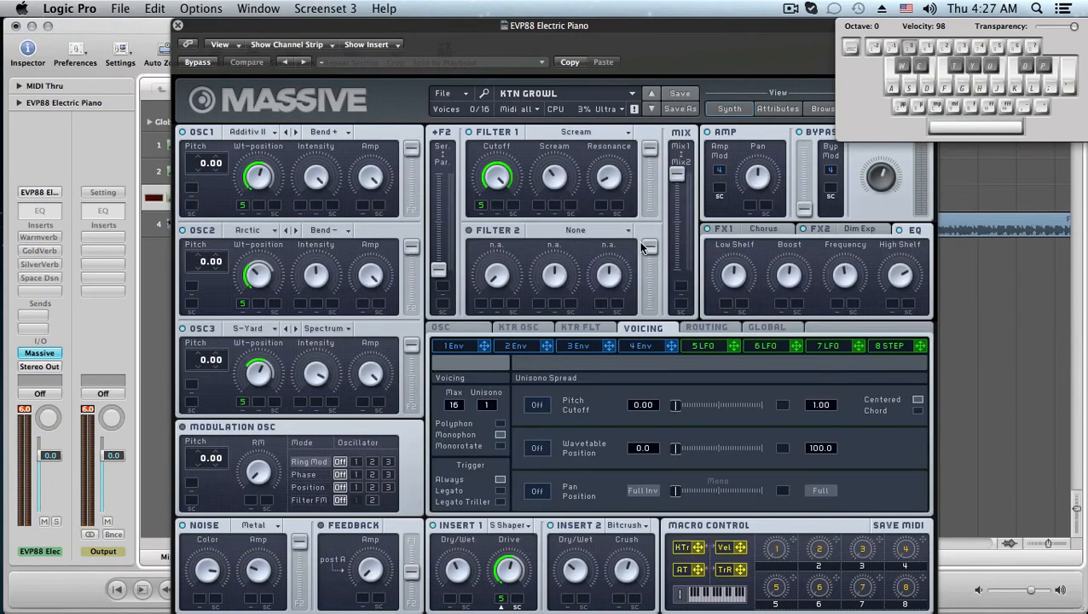
{"action": "left_click_drag", "start_coordinate": [722, 32], "coordinate": [680, 27]}
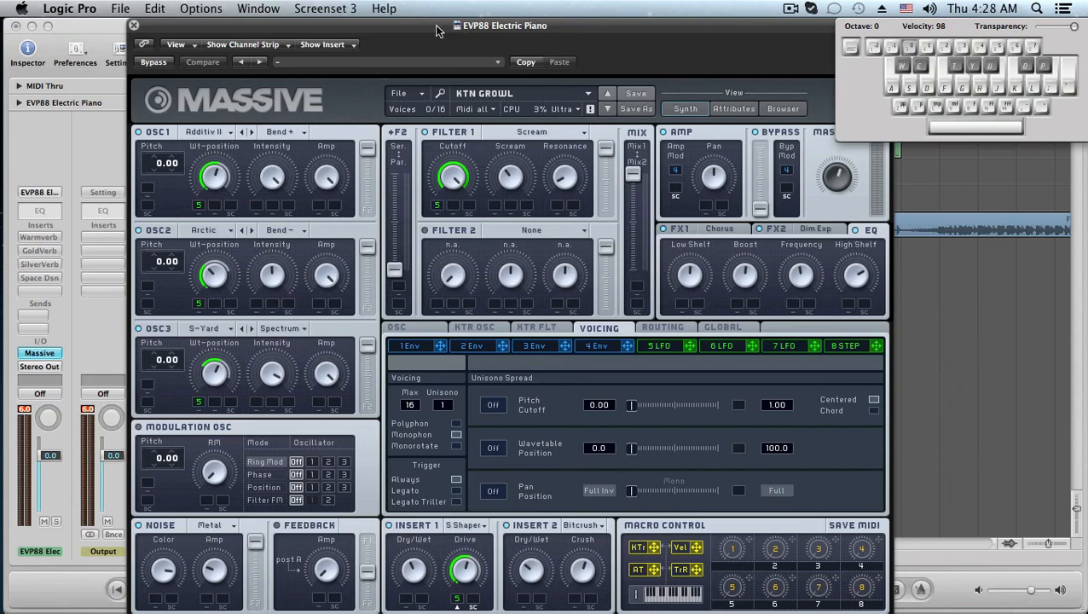
{"action": "left_click_drag", "start_coordinate": [435, 31], "coordinate": [483, 26]}
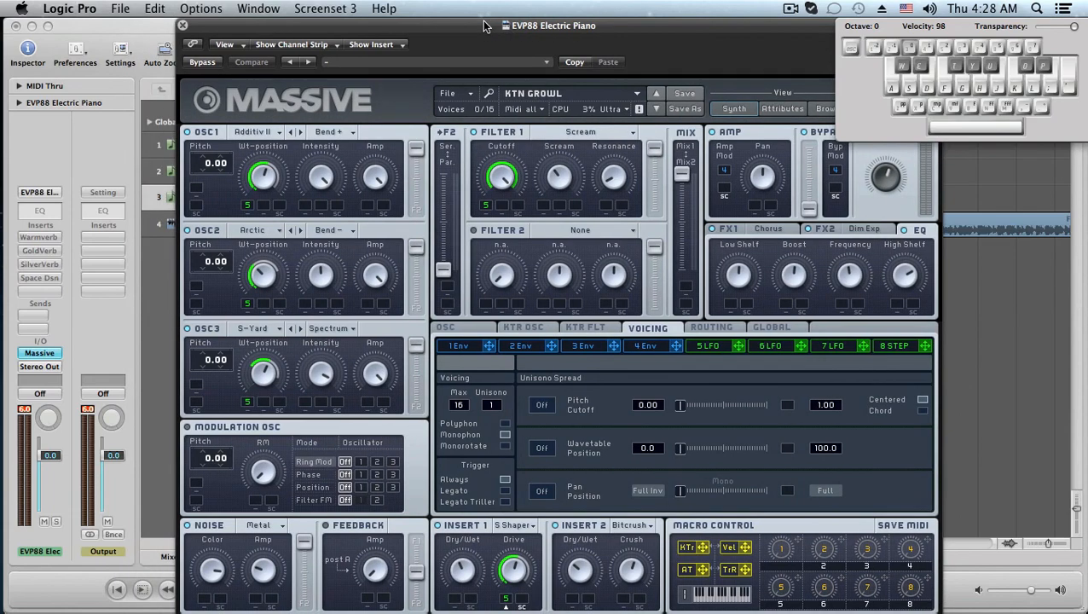